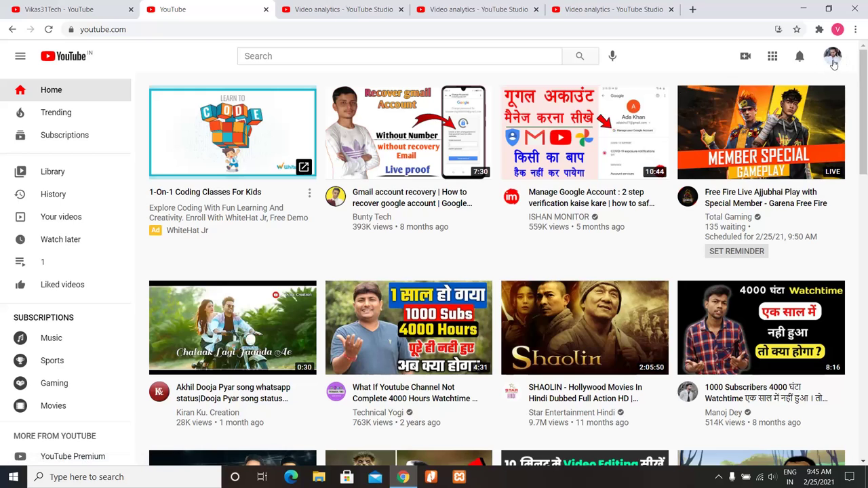
# Step: Open your own channel page, pause its trailer, and open the channel's content list in YouTube Studio
pyautogui.click(833, 57)
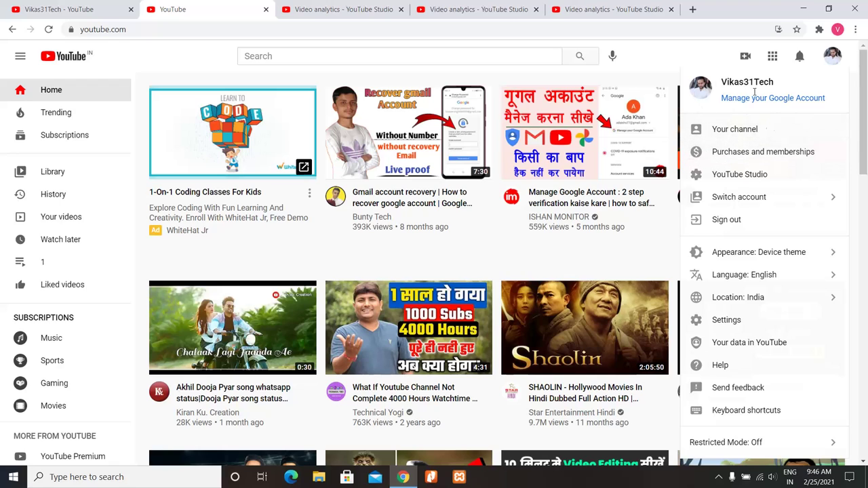
pyautogui.click(738, 135)
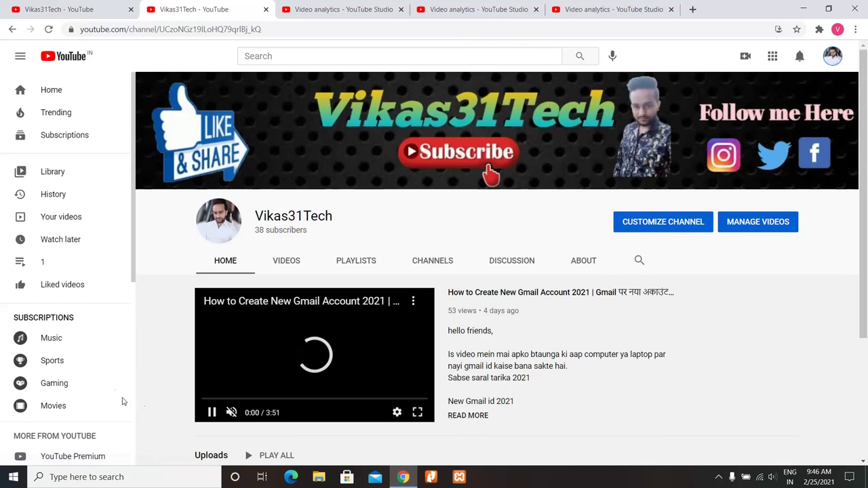
pyautogui.click(208, 418)
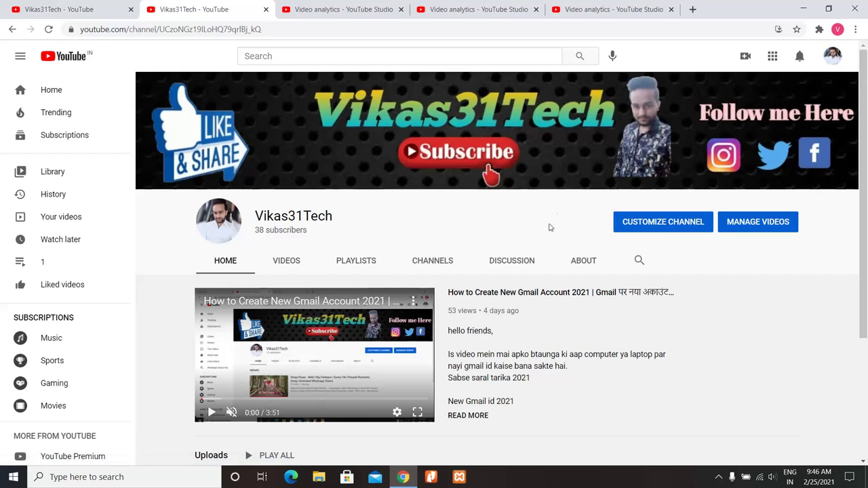
pyautogui.click(664, 225)
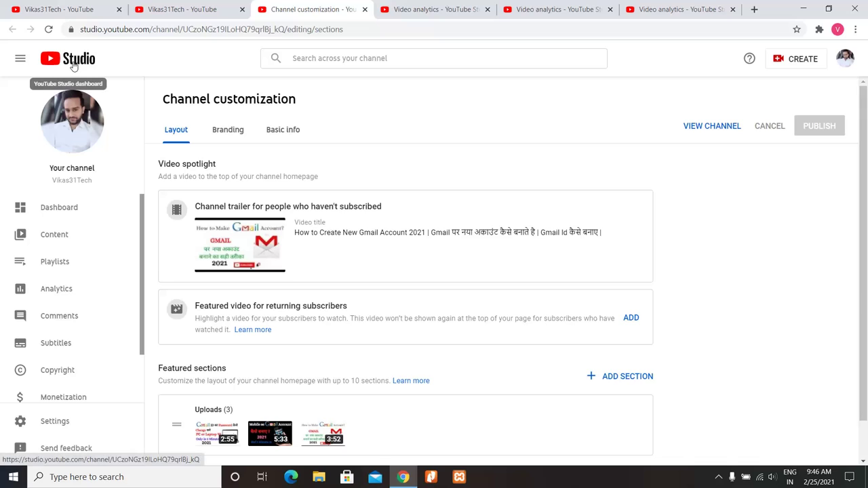
pyautogui.click(133, 212)
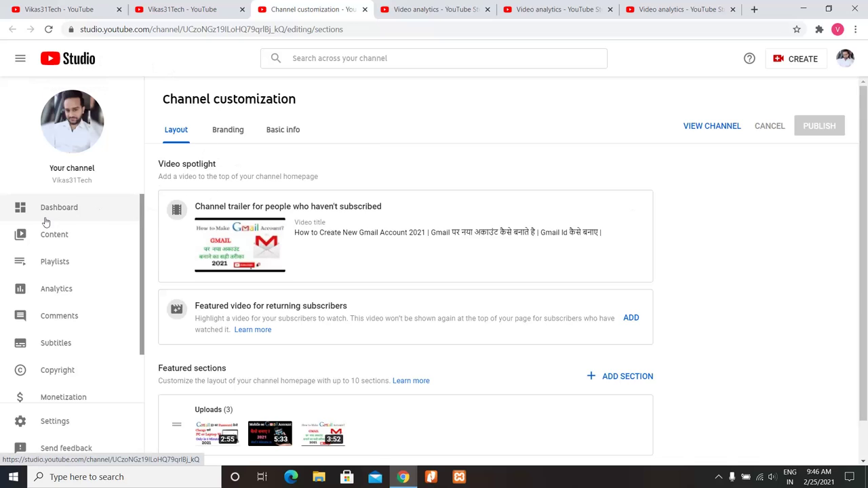
pyautogui.click(72, 244)
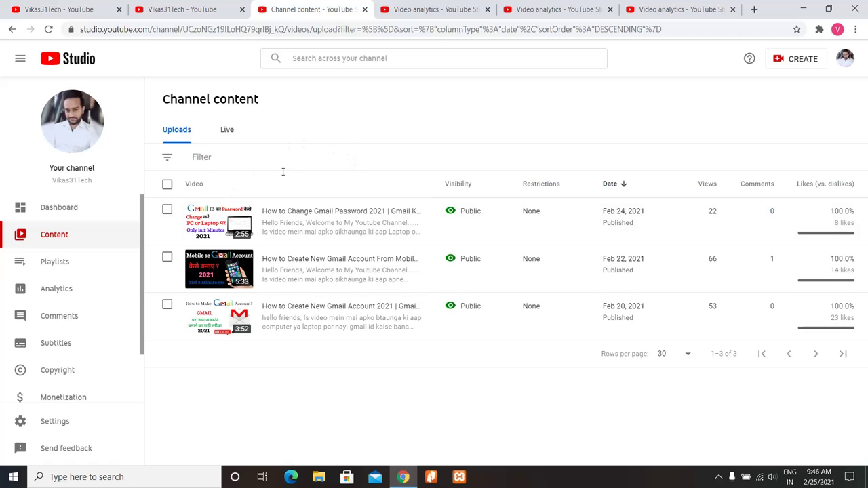
# Step: Open the channel analytics overview and set the reporting period to Lifetime
pyautogui.click(57, 289)
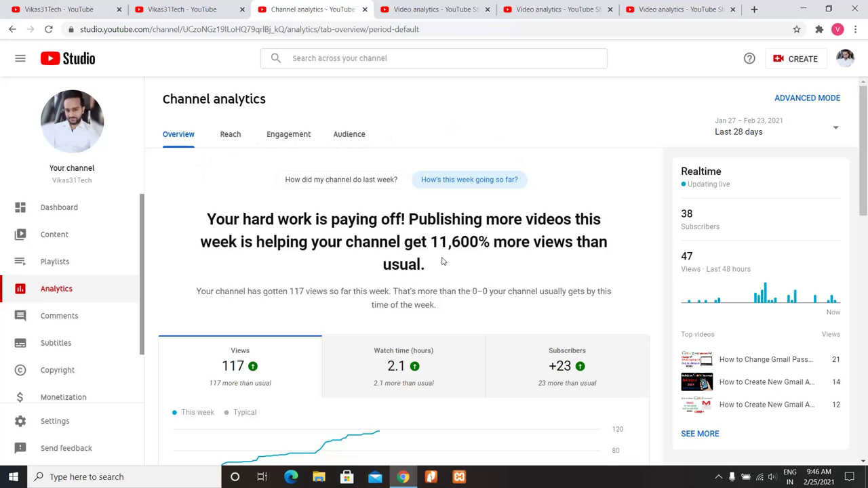
pyautogui.click(837, 132)
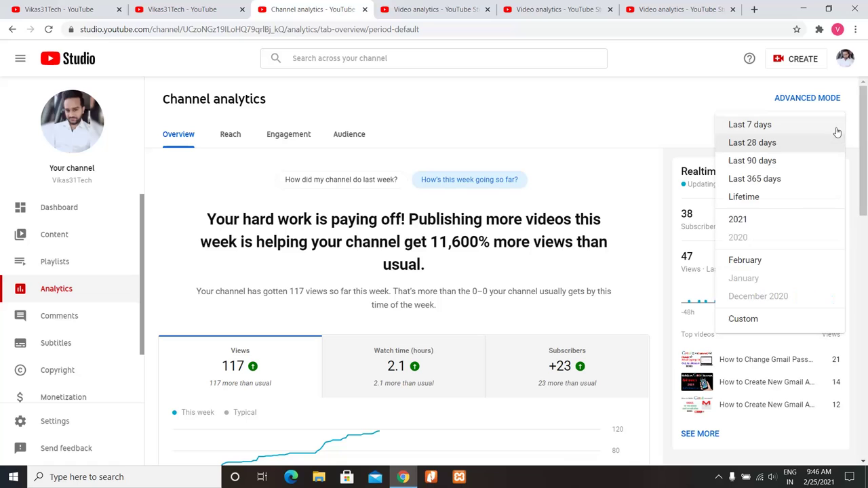
pyautogui.click(802, 197)
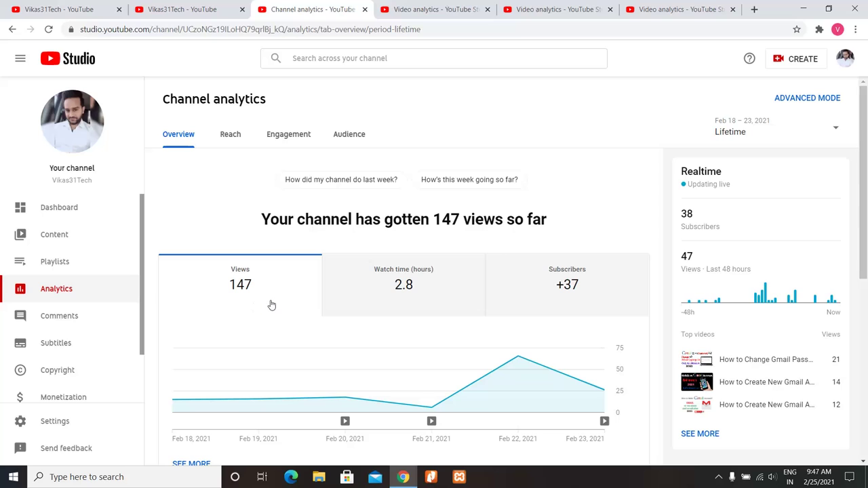
# Step: Display the channel's watch time chart and review the top videos for the period
pyautogui.click(404, 294)
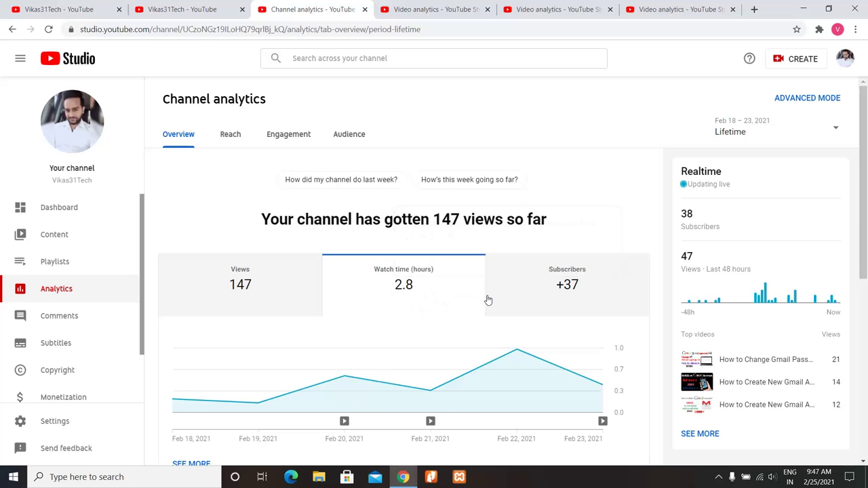
pyautogui.click(536, 296)
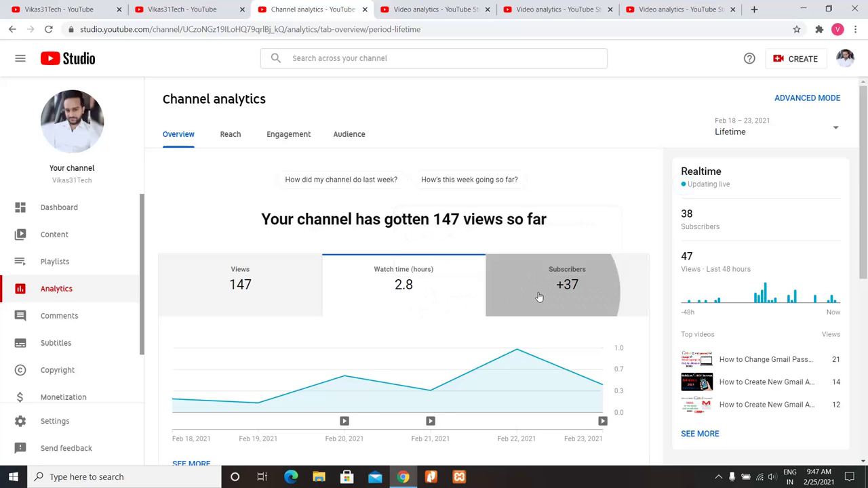
pyautogui.click(422, 303)
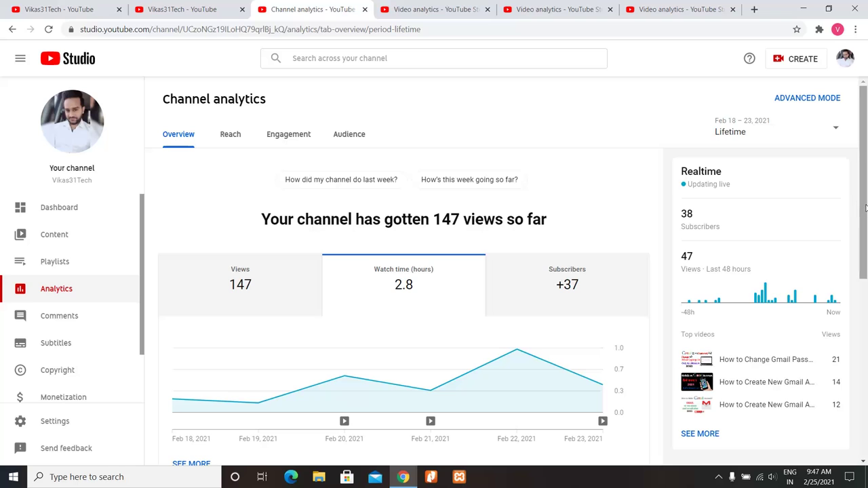
pyautogui.moveTo(858, 209); pyautogui.dragTo(814, 372)
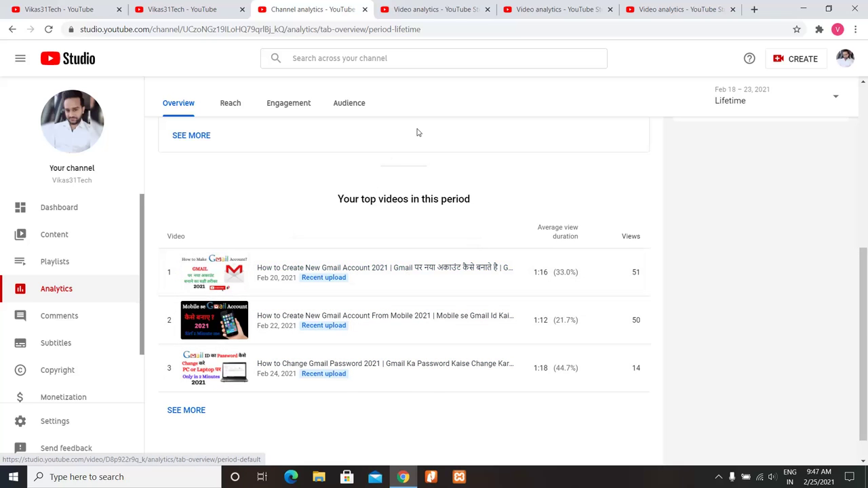
# Step: Compare the watch time since publication across the analytics of the three individual Gmail videos
pyautogui.click(427, 6)
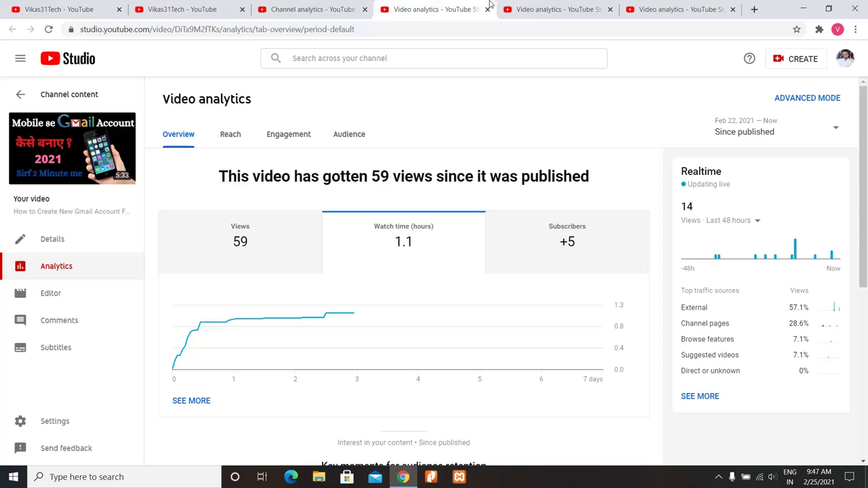
pyautogui.click(504, 7)
pyautogui.click(685, 7)
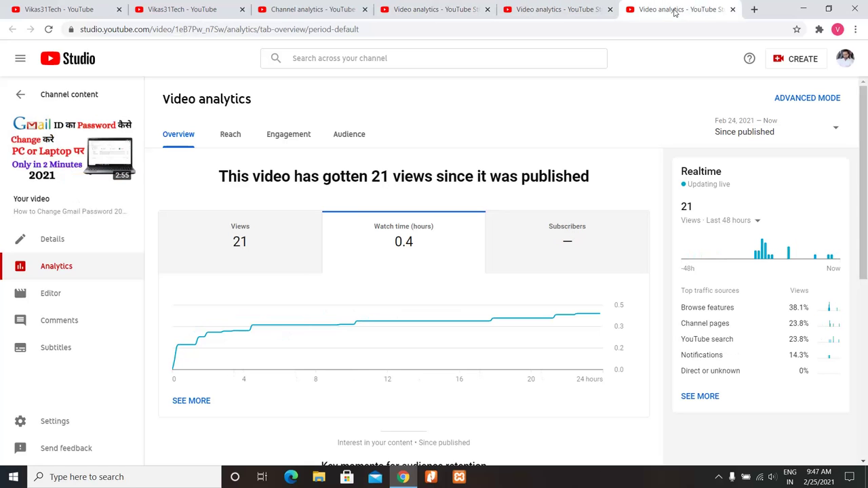
pyautogui.click(457, 11)
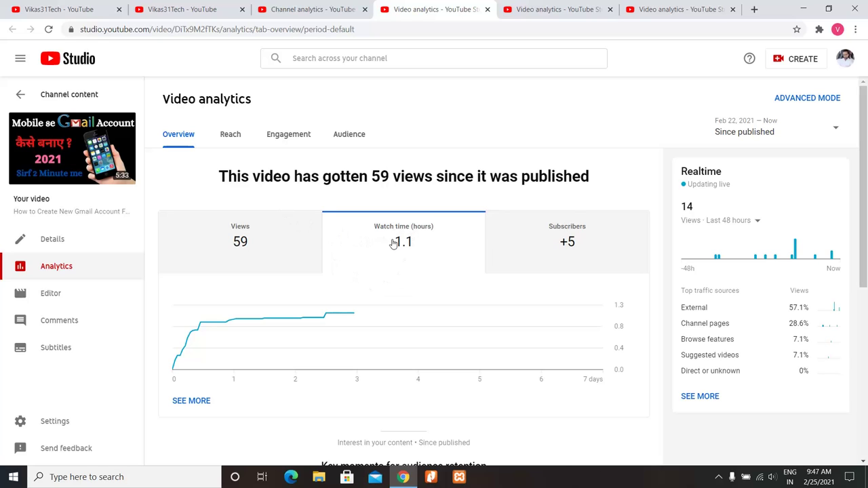
pyautogui.moveTo(399, 246)
pyautogui.click(524, 13)
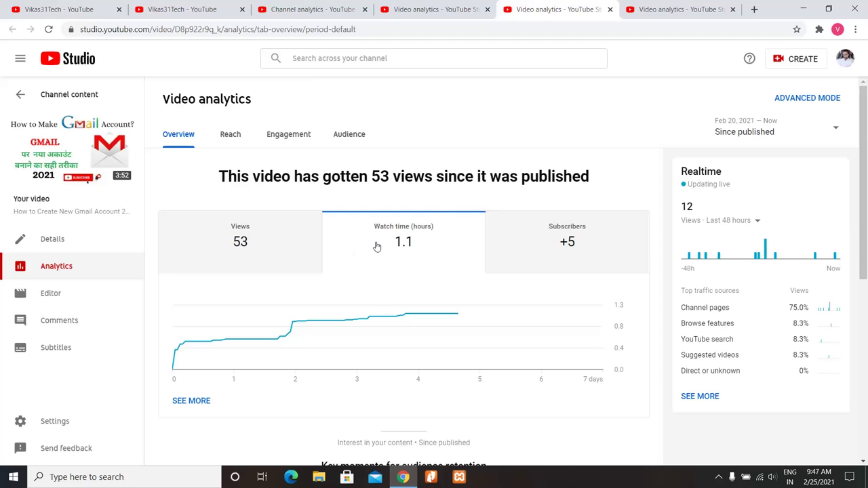
pyautogui.click(660, 6)
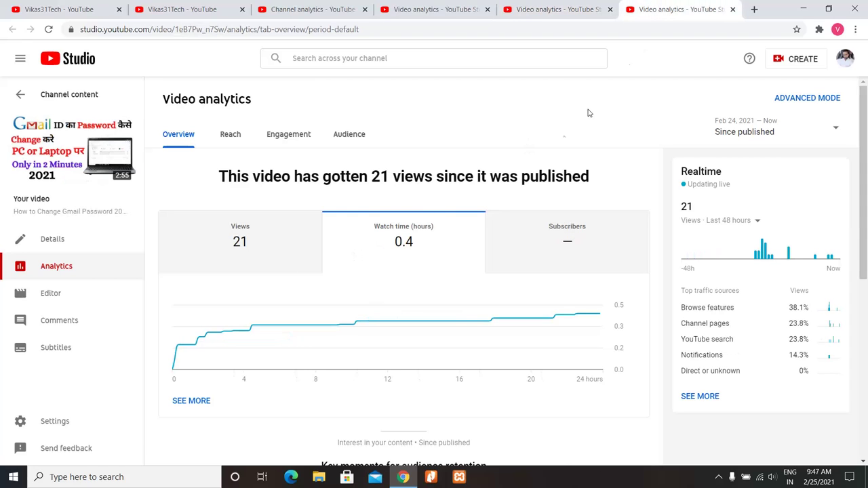
pyautogui.moveTo(467, 241)
pyautogui.click(433, 7)
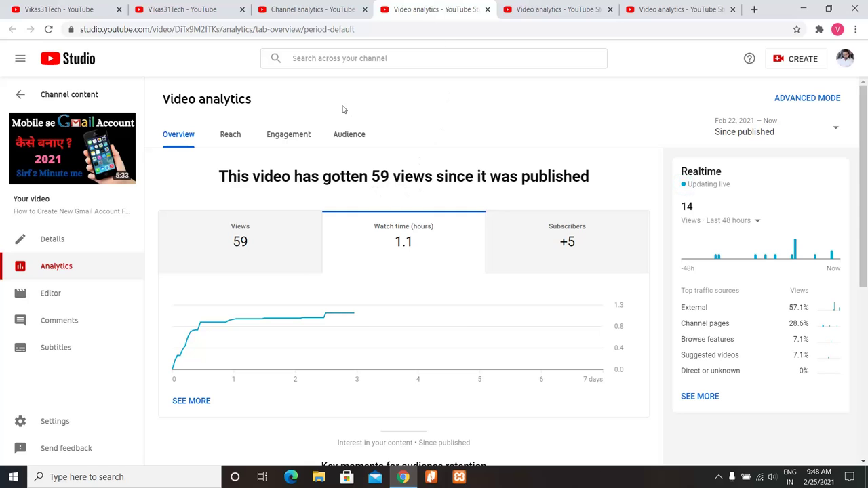
# Step: Return to the channel analytics and check the channel's total lifetime watch time
pyautogui.click(288, 8)
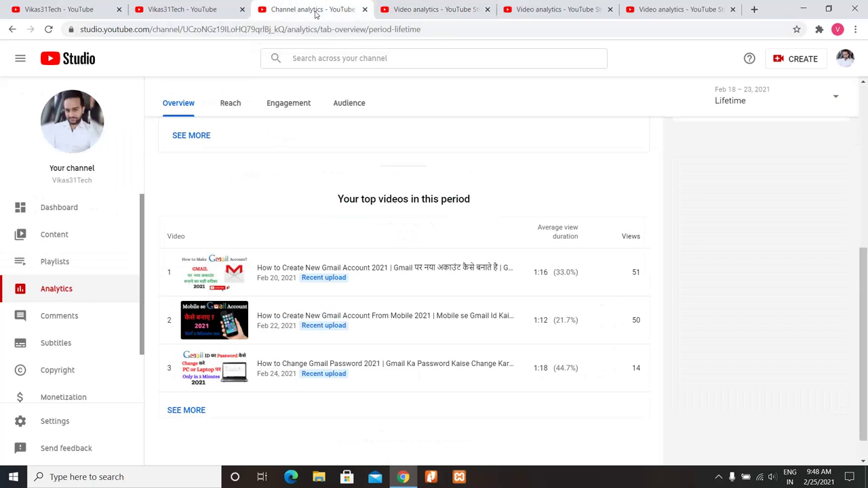
pyautogui.click(864, 174)
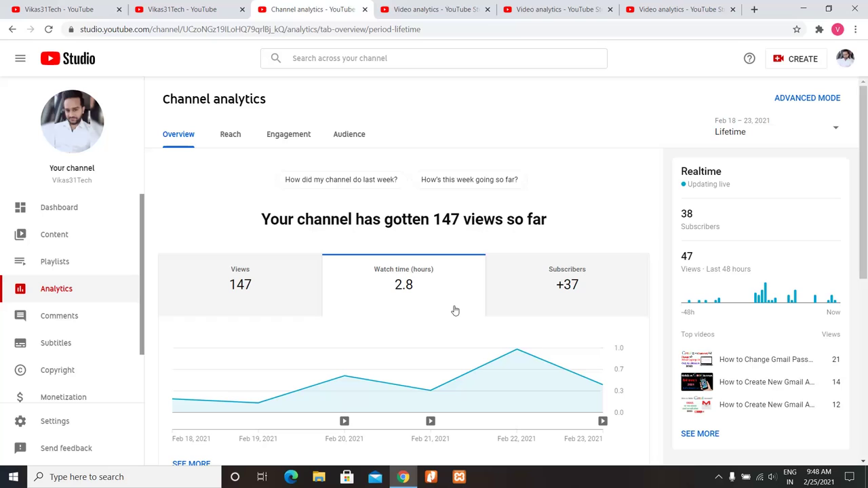
pyautogui.moveTo(401, 293)
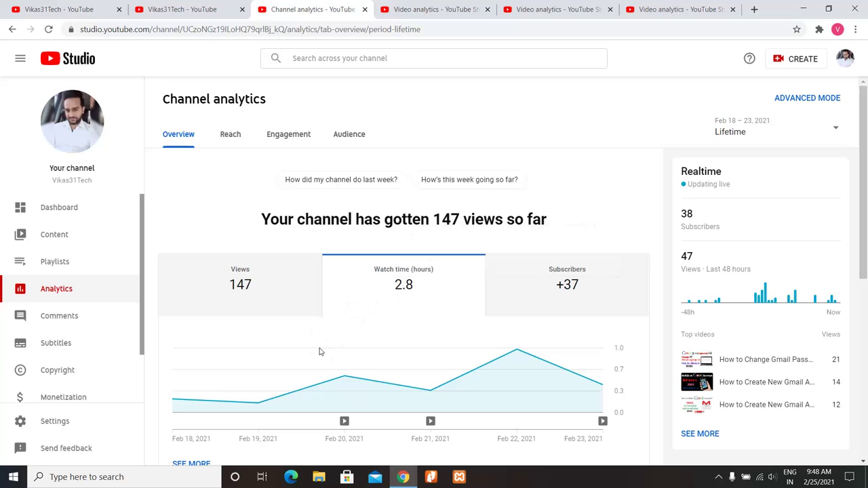
# Step: Open a feedback report and begin its description with "I have uploaded 3 videos yet. These videos have 2.8 hours watchtime"
pyautogui.click(68, 451)
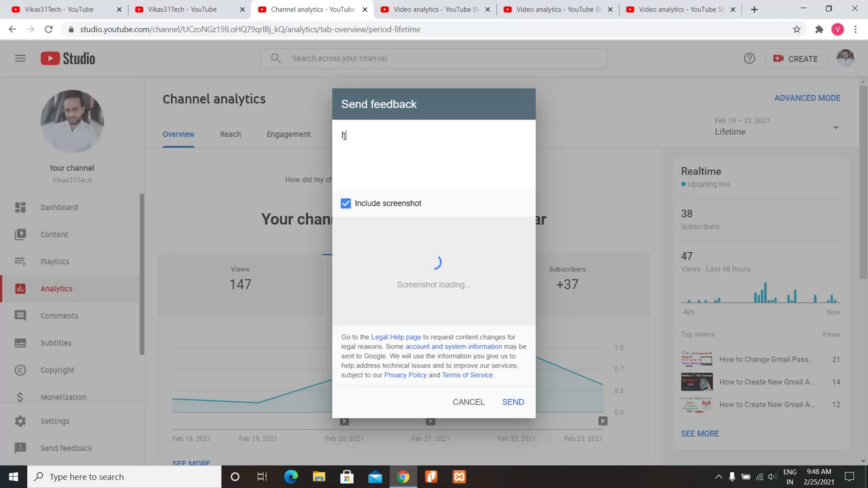
pyautogui.write('have uploaded 3 videos yet. These videos')
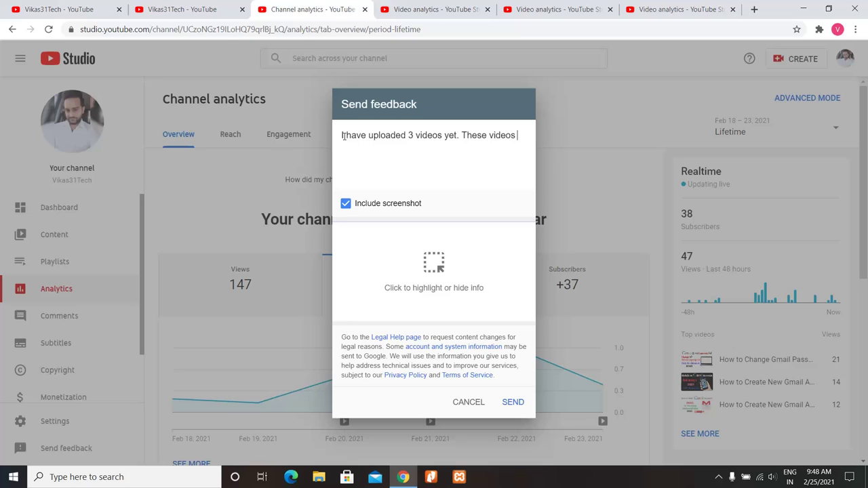
pyautogui.write('have 28 hours wa')
pyautogui.write('tchti')
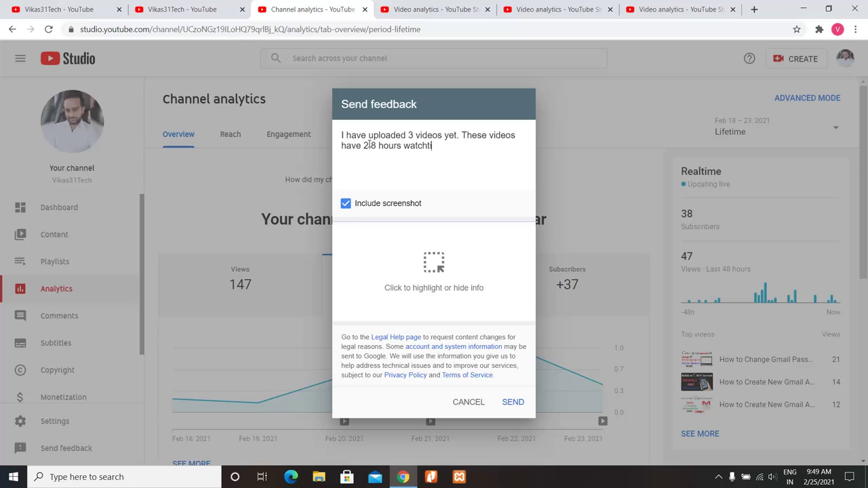
# Step: Continue the feedback description with "but on dashboard it not being updating its show"
pyautogui.write('but on dashbo')
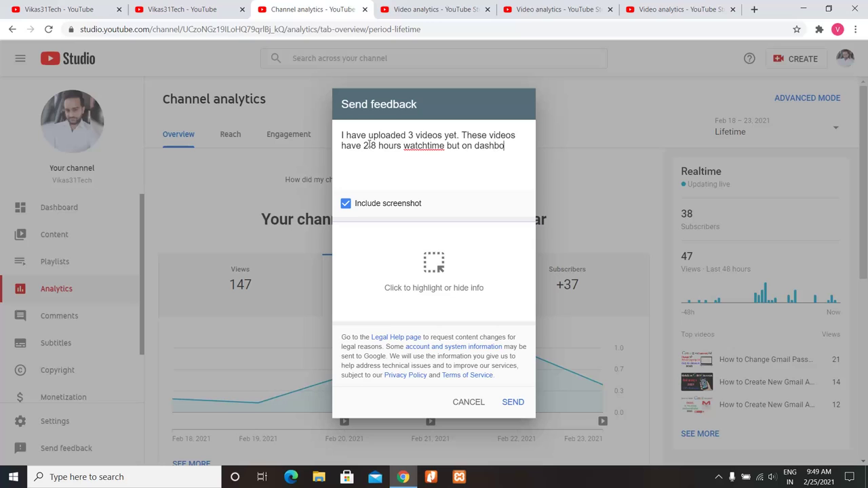
pyautogui.write('ard it not')
pyautogui.write(' bl')
pyautogui.press('BackSpace')
pyautogui.write('eing udatin')
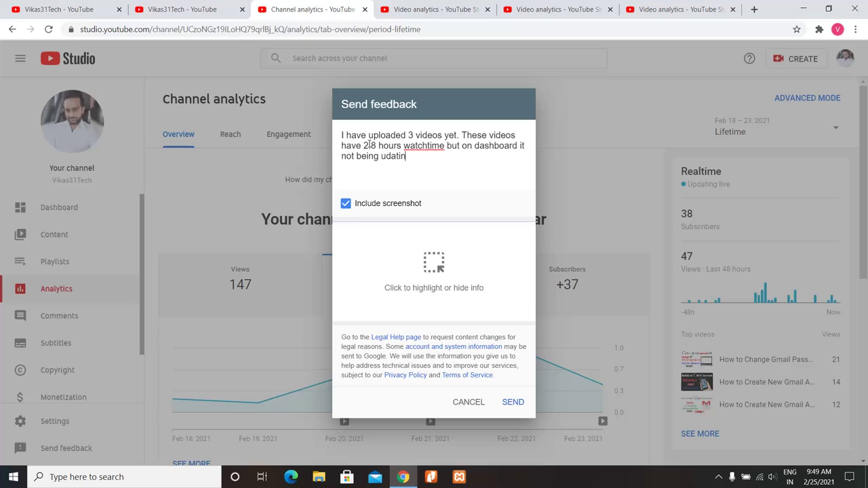
pyautogui.press('BackSpace')
pyautogui.press('BackSpace')
pyautogui.press('BackSpace')
pyautogui.press('BackSpace')
pyautogui.press('BackSpace')
pyautogui.write('pdating its show')
# Step: Complete the feedback description with "1.3 hours. Kindly Solve this issue."
pyautogui.click(376, 145)
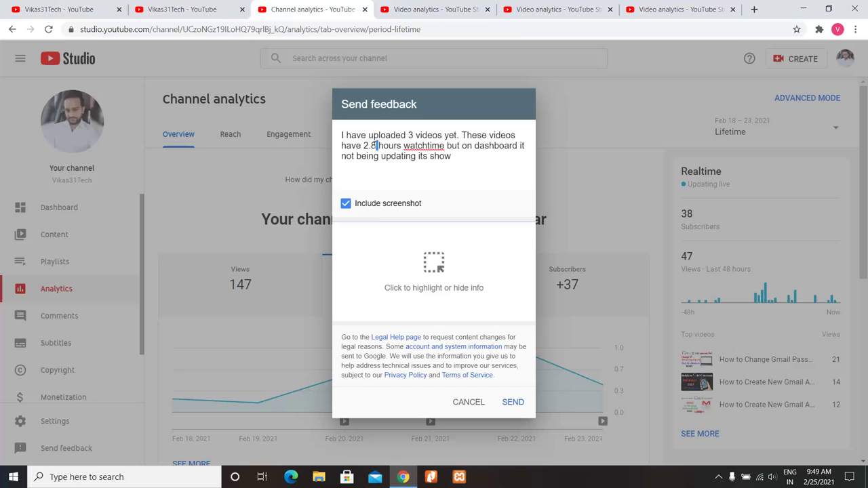
pyautogui.click(457, 157)
pyautogui.write('1.3 hours. Kindly')
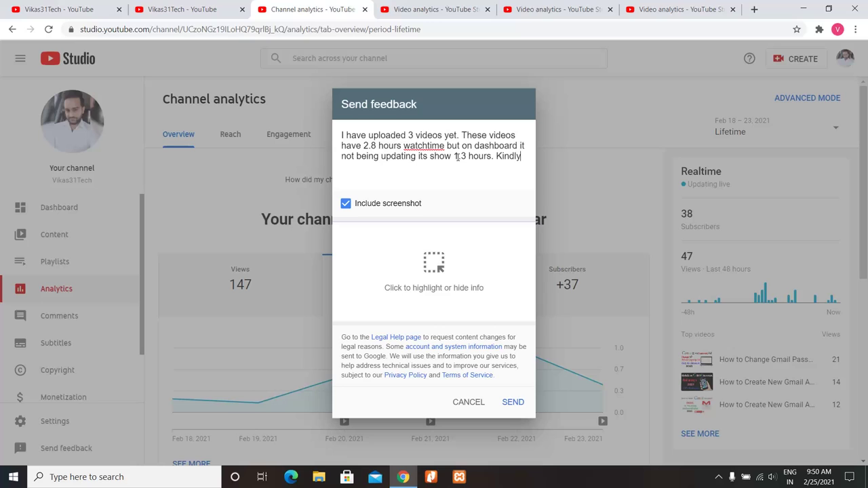
pyautogui.write(' Solve this issue.')
pyautogui.moveTo(454, 156); pyautogui.dragTo(471, 158)
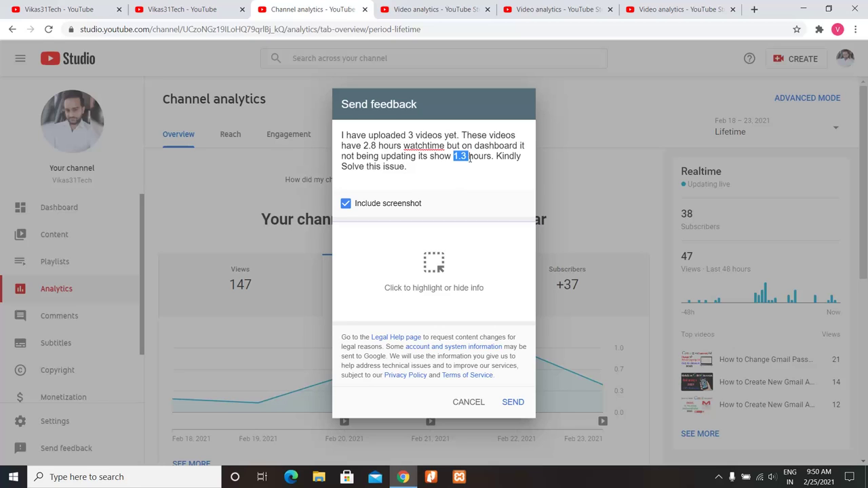
pyautogui.click(412, 167)
# Step: Highlight the lifetime views, watch time and subscribers area in the feedback screenshot, and close the report without sending it
pyautogui.click(434, 272)
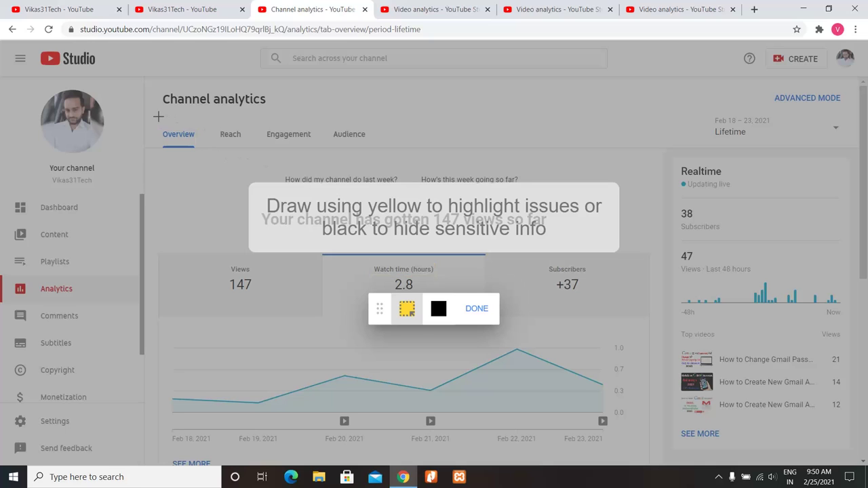
pyautogui.moveTo(157, 116); pyautogui.dragTo(522, 275)
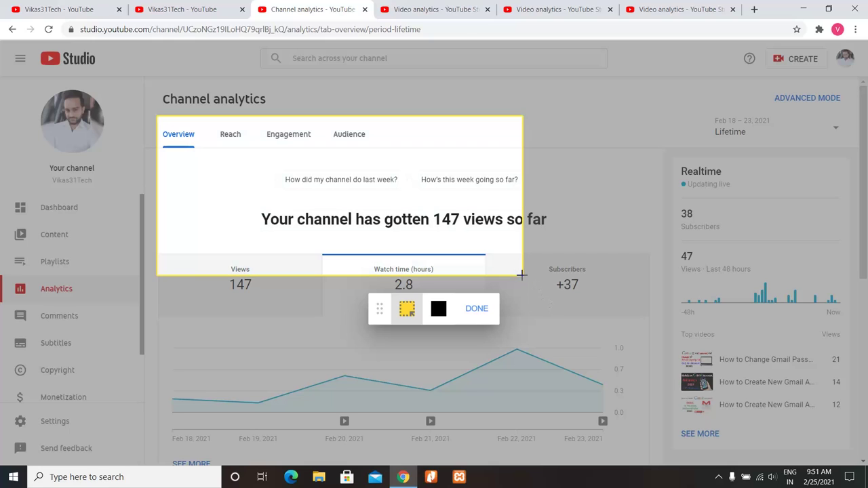
pyautogui.moveTo(521, 276); pyautogui.dragTo(568, 316)
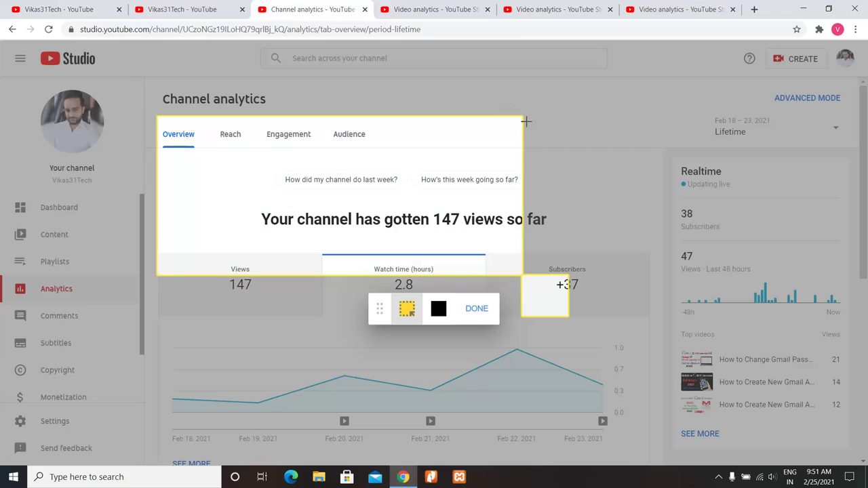
pyautogui.click(523, 118)
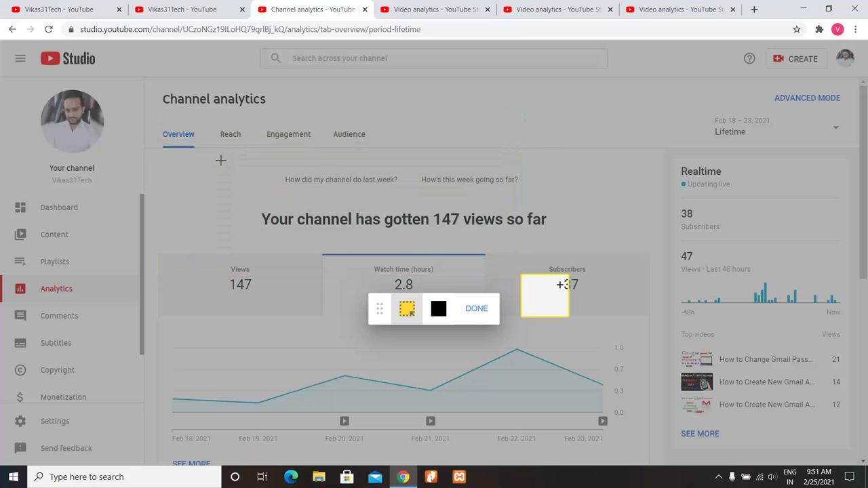
pyautogui.moveTo(206, 162); pyautogui.dragTo(586, 339)
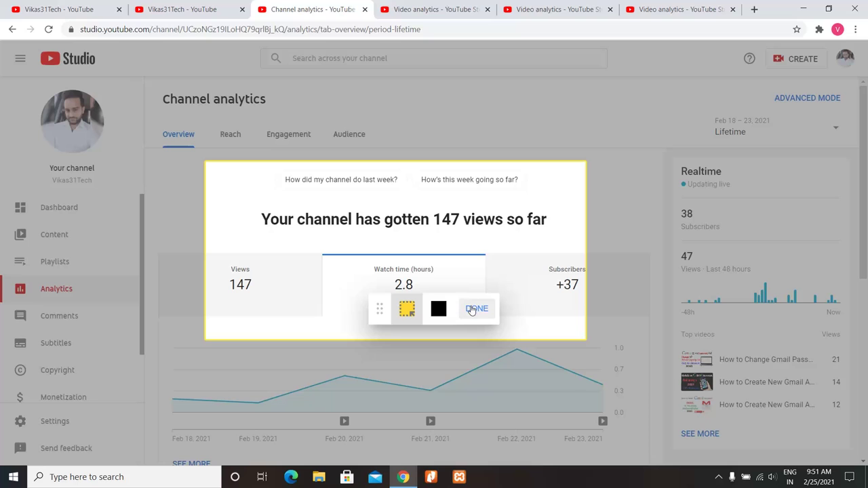
pyautogui.click(473, 310)
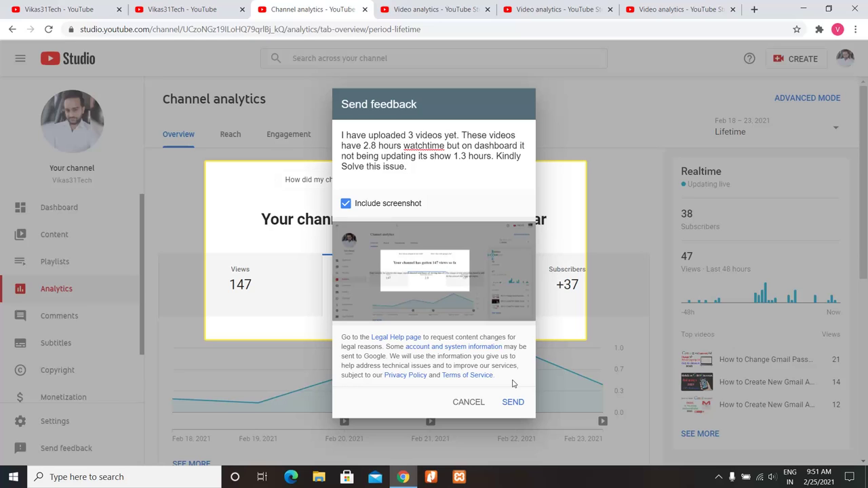
pyautogui.click(466, 405)
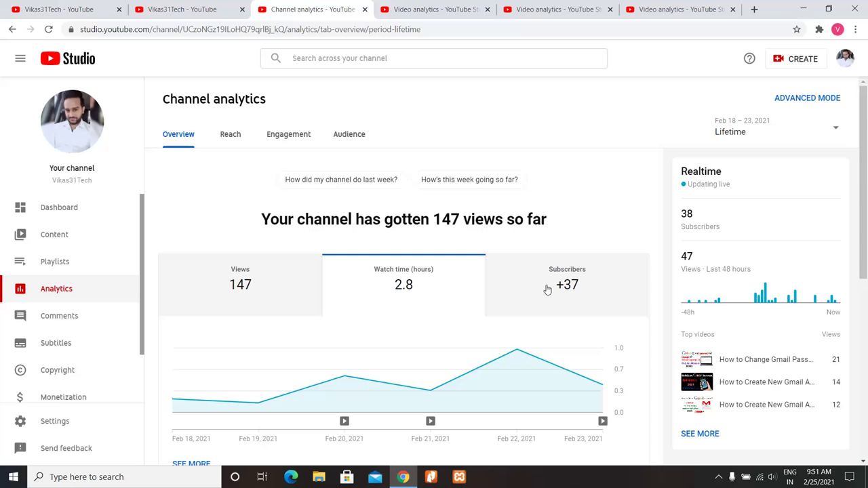
pyautogui.scroll(-2, 459, 310)
pyautogui.scroll(2, 458, 310)
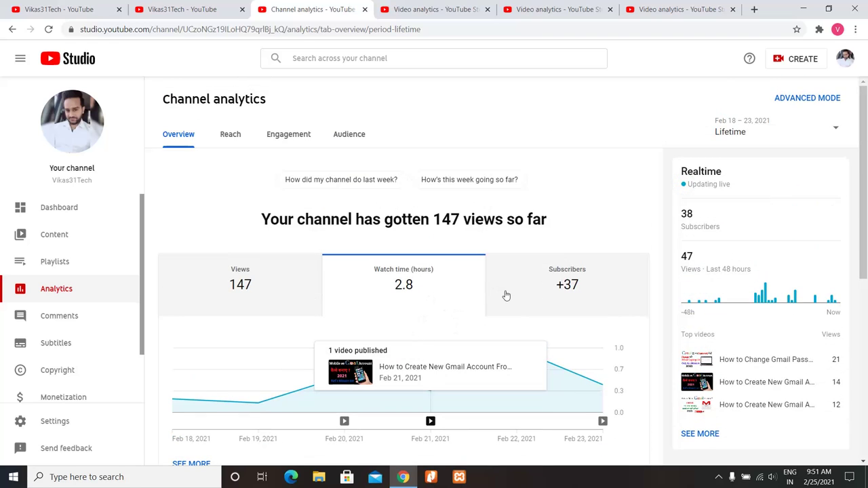
pyautogui.scroll(-3, 505, 281)
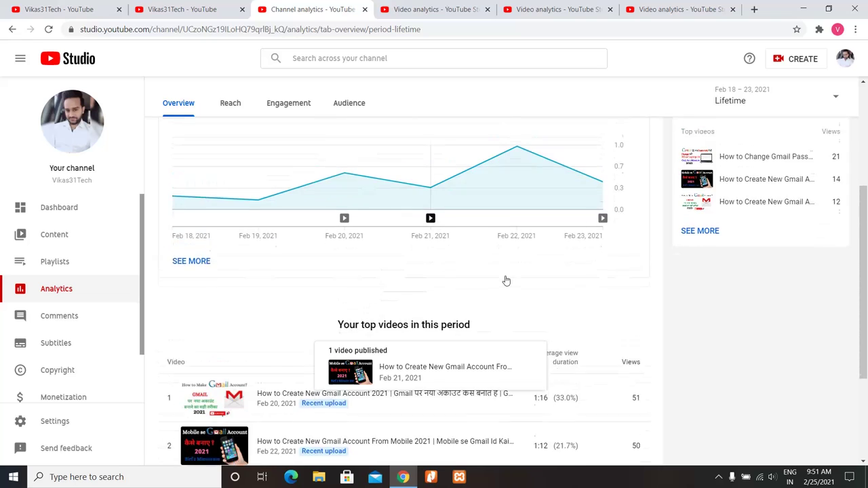
pyautogui.scroll(3, 506, 280)
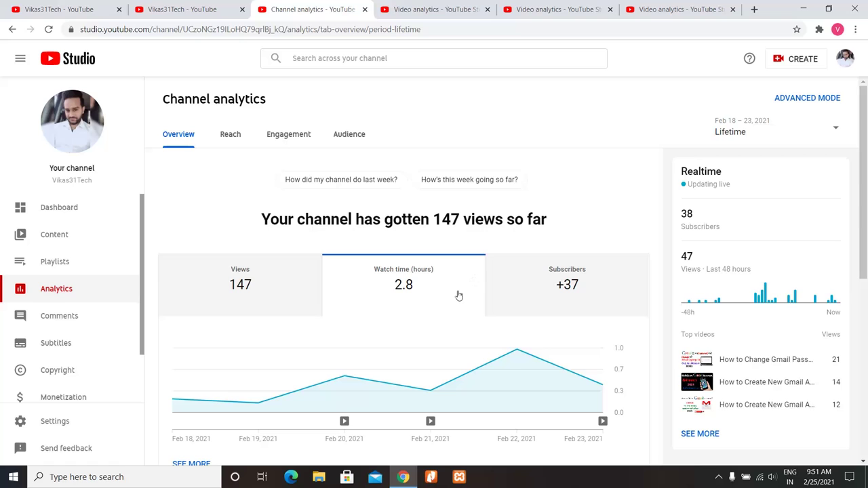
pyautogui.scroll(-1, 456, 297)
pyautogui.scroll(1, 456, 296)
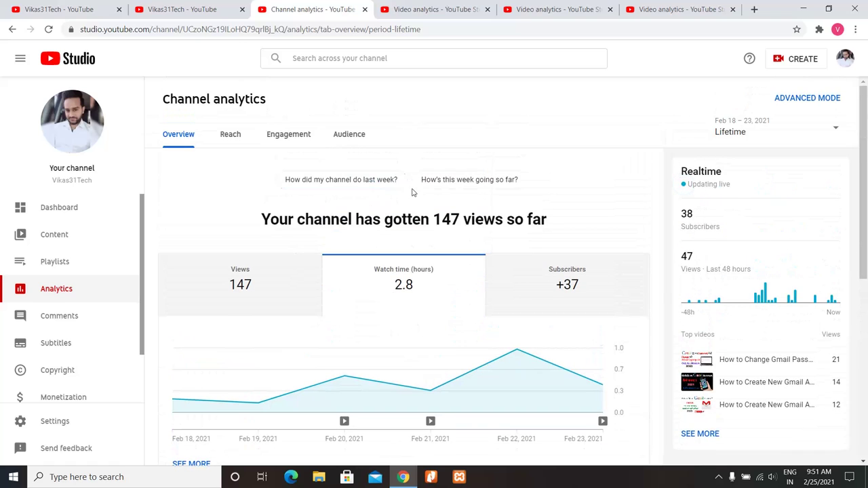